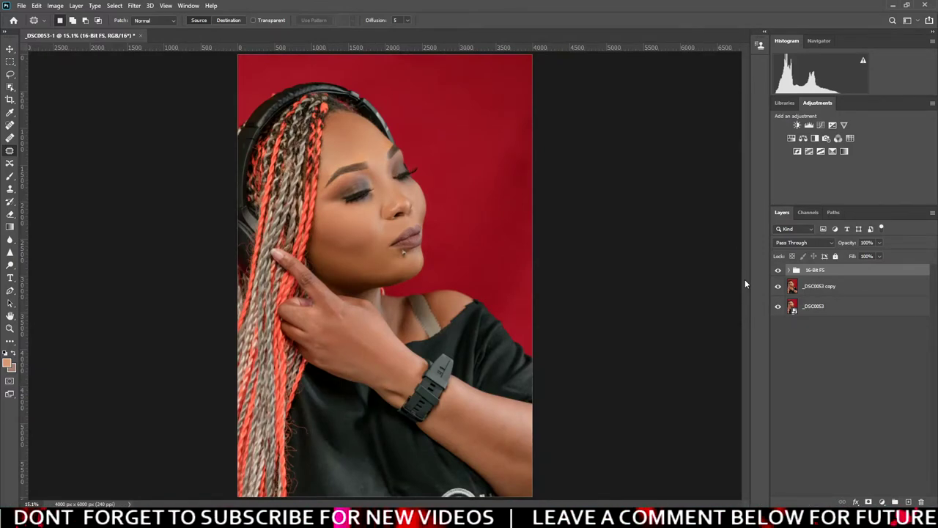
Compare the portrait's face with and without the 16-Bit FS group.
key(ctrl+plus)
key(ctrl+plus)
drag(746, 278, 742, 261)
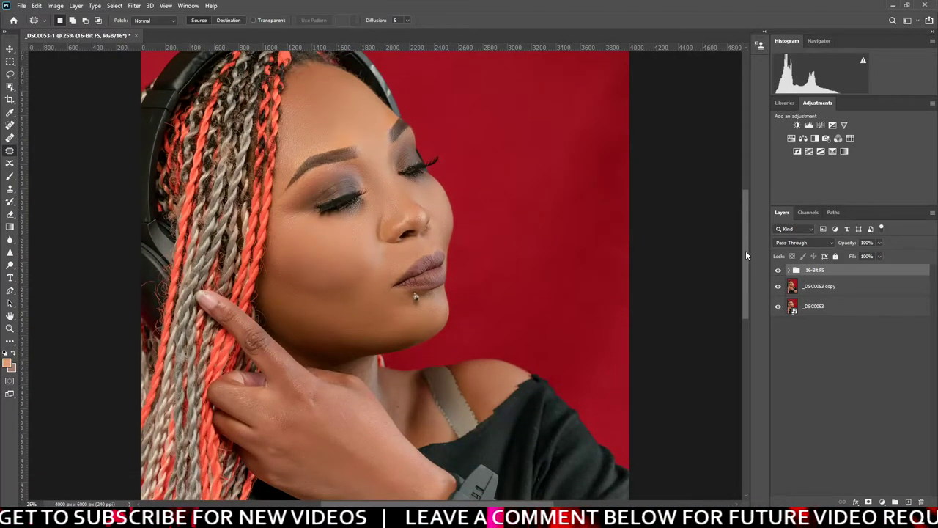
drag(746, 250, 746, 244)
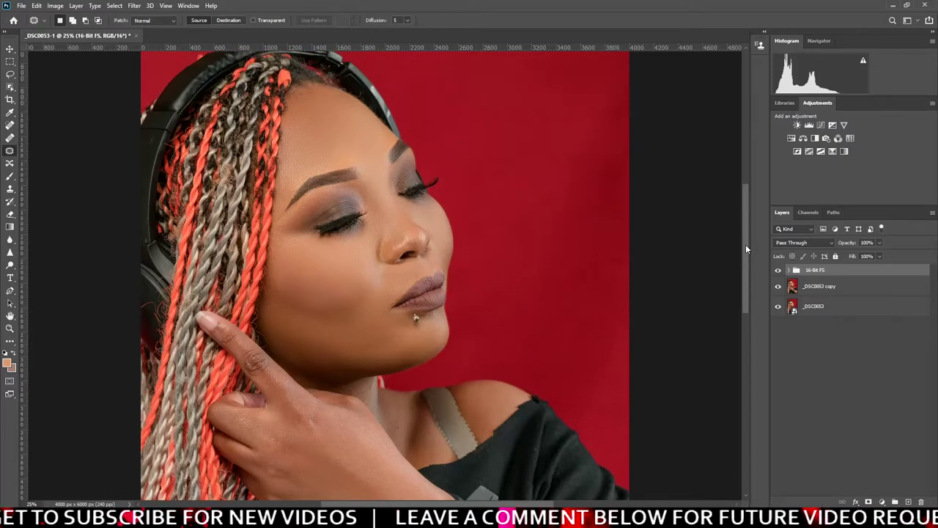
click(779, 271)
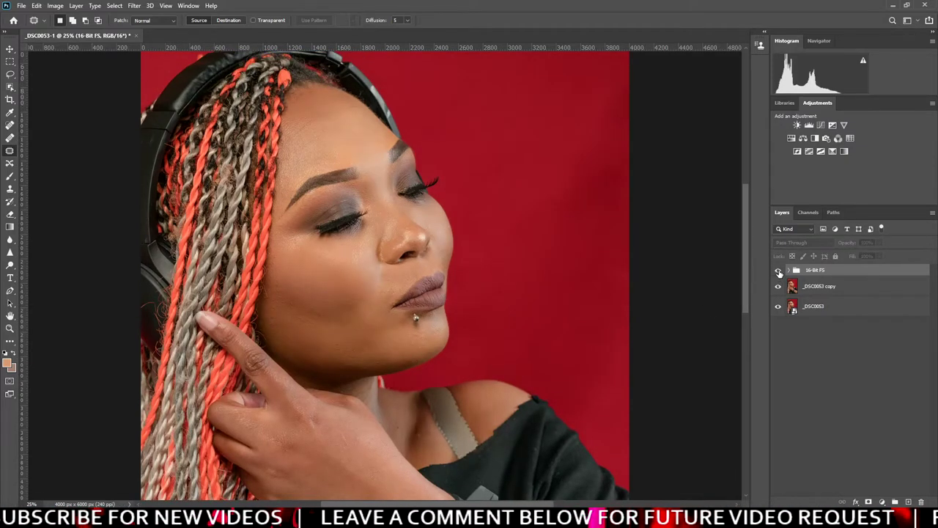
click(779, 271)
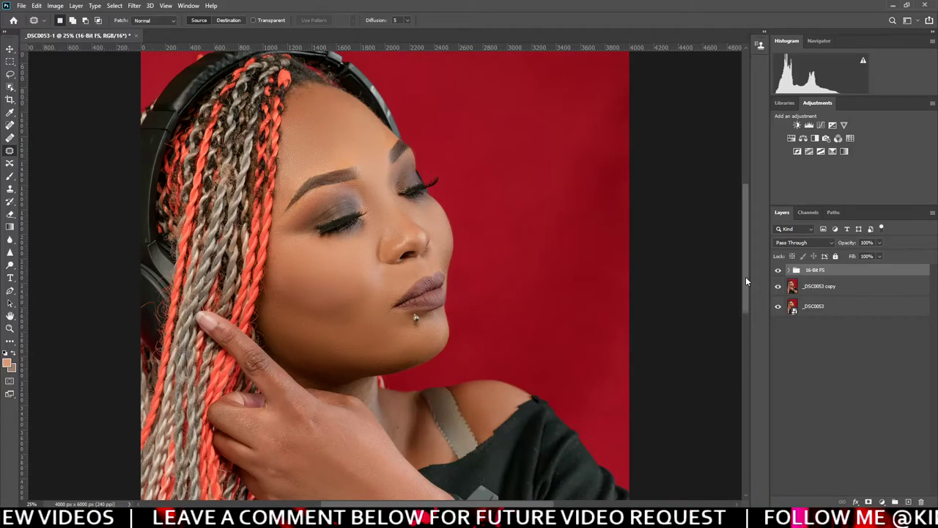
Stamp all visible layers into a new layer above the 16-Bit FS group and duplicate that layer.
click(848, 366)
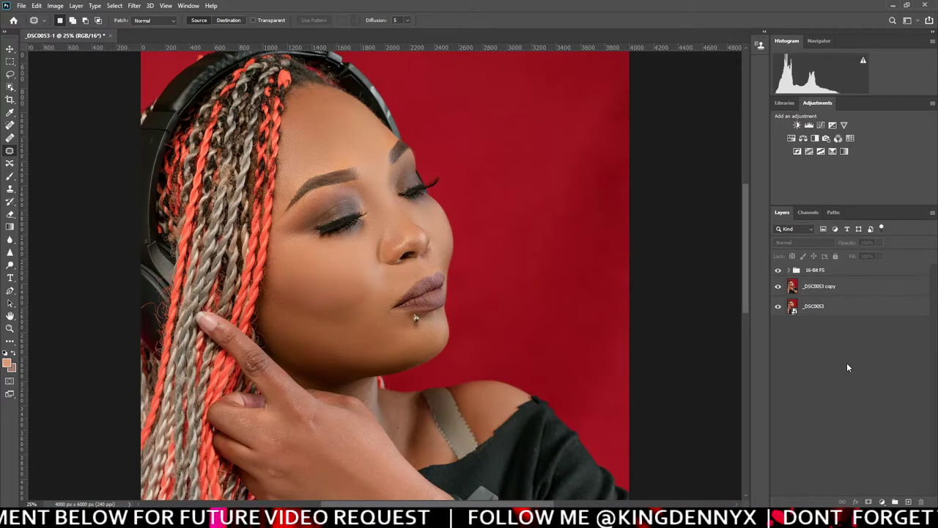
key(ctrl+shift+alt+e)
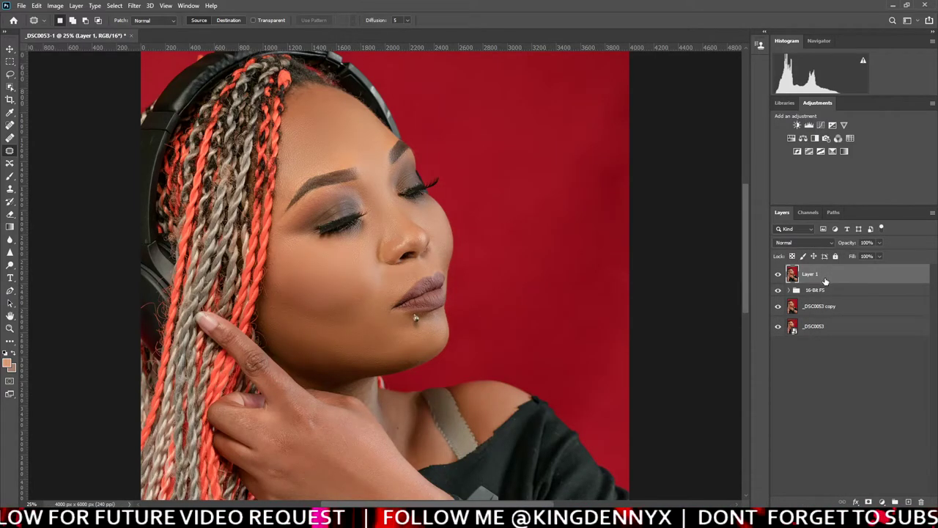
drag(847, 279, 909, 503)
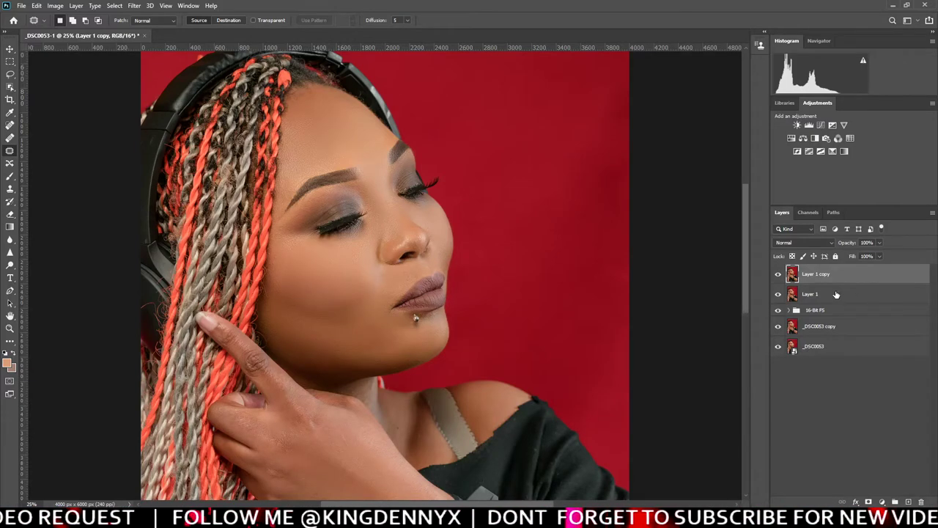
click(836, 294)
click(857, 277)
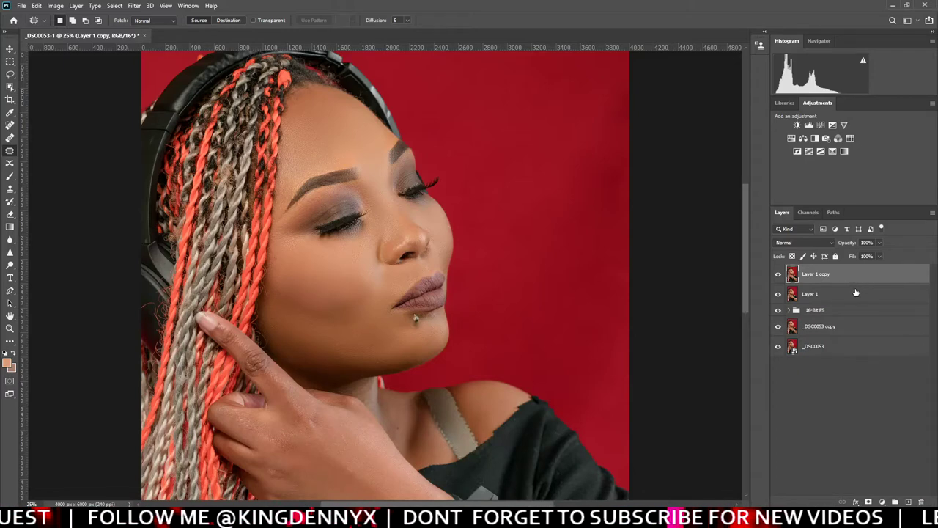
Hide the duplicated layer, rename Layer 1 as "highlights" and rename its copy as "shadows".
click(849, 298)
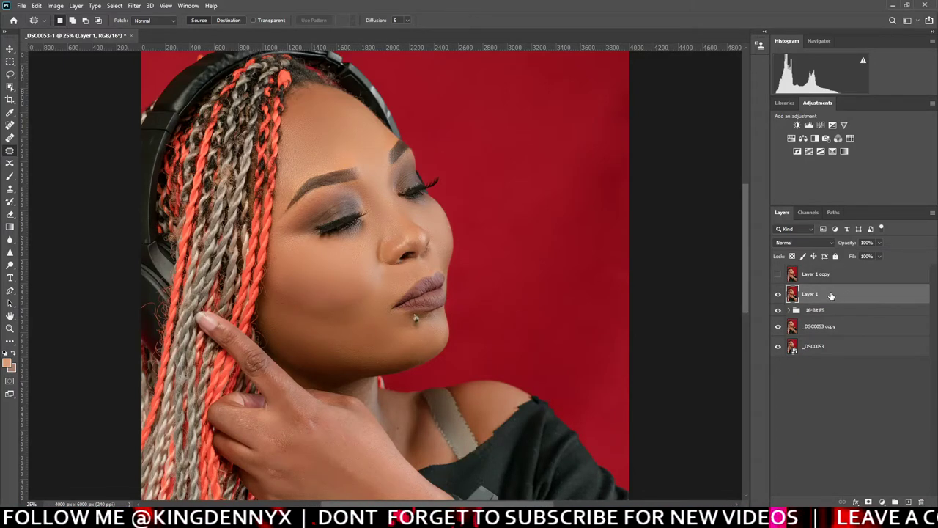
double_click(871, 301)
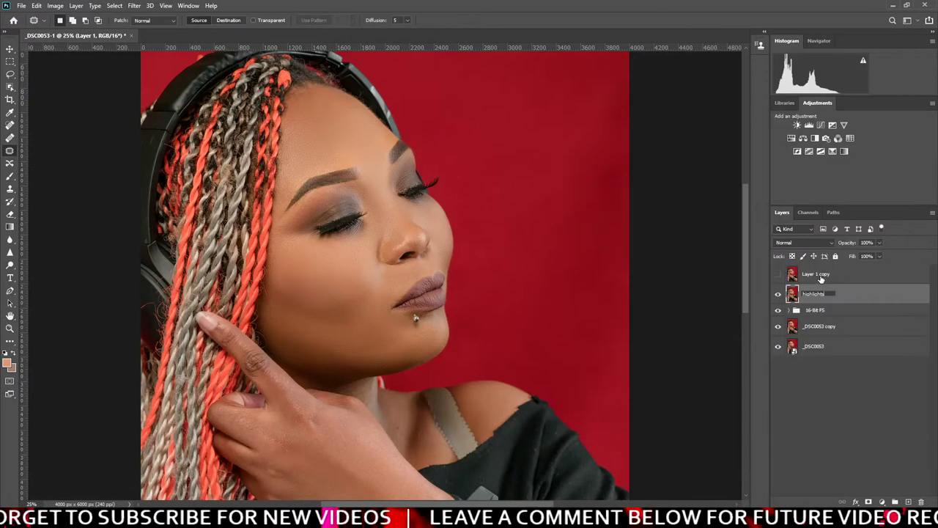
click(820, 279)
double_click(825, 273)
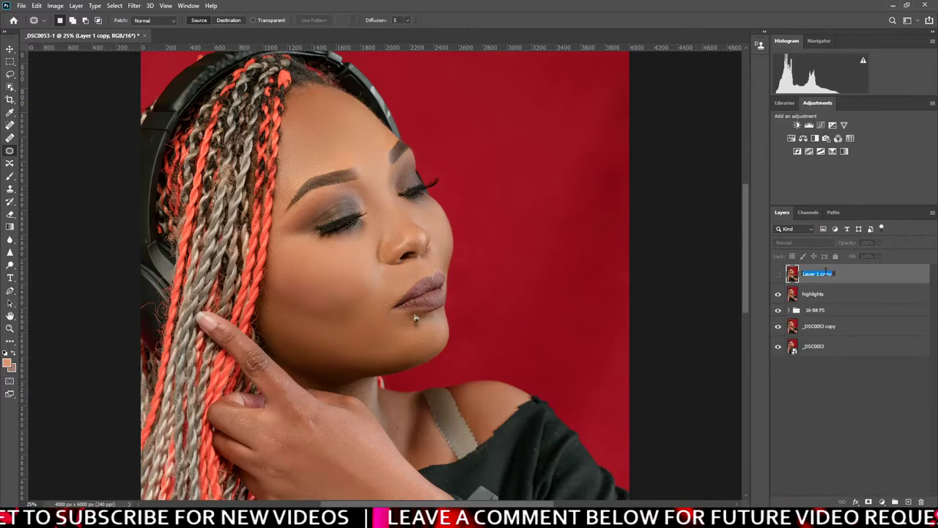
text(shadows)
click(821, 294)
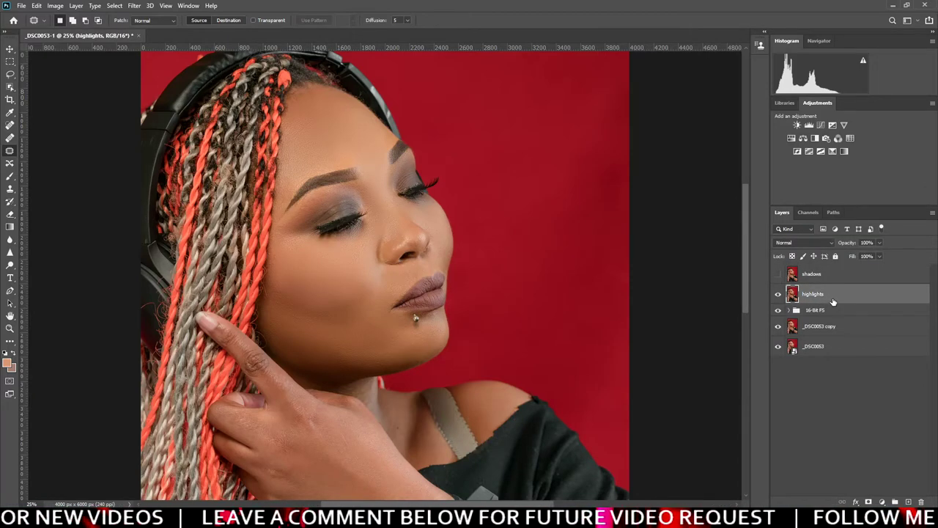
double_click(847, 298)
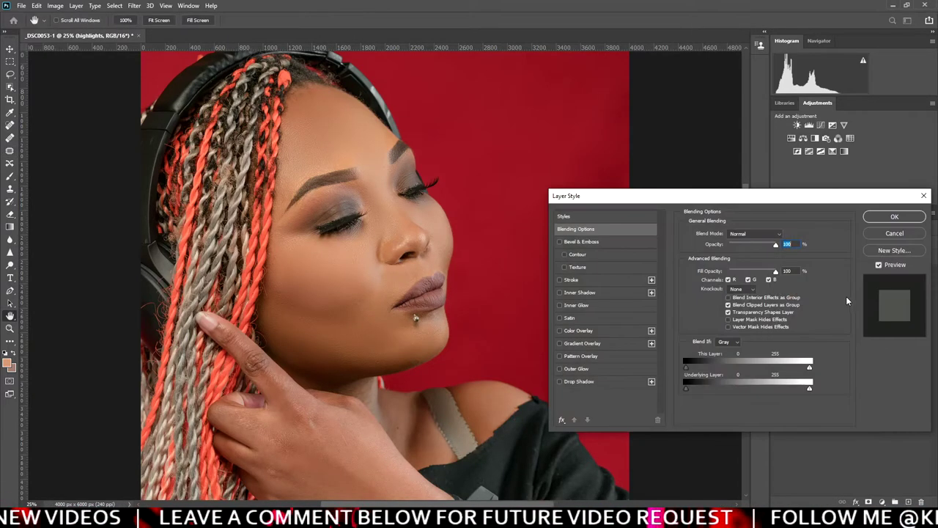
key(Escape)
right_click(863, 298)
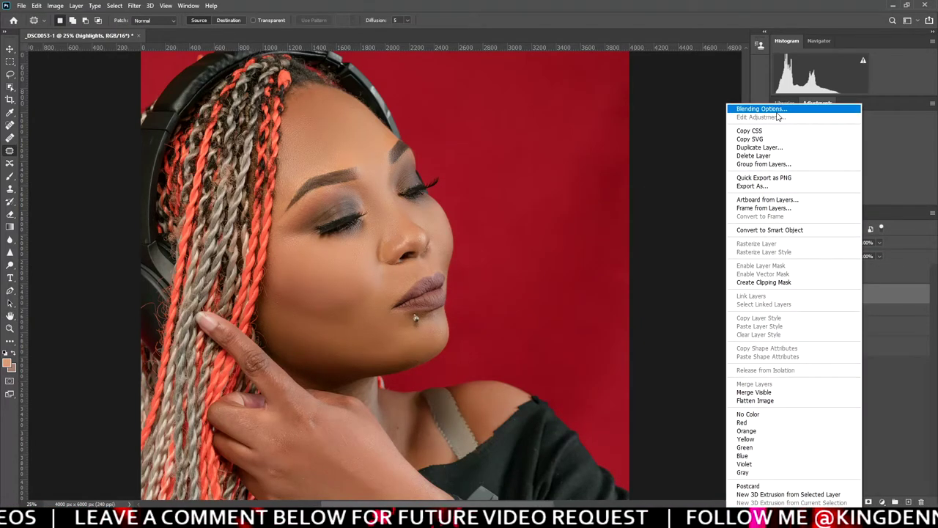
click(899, 286)
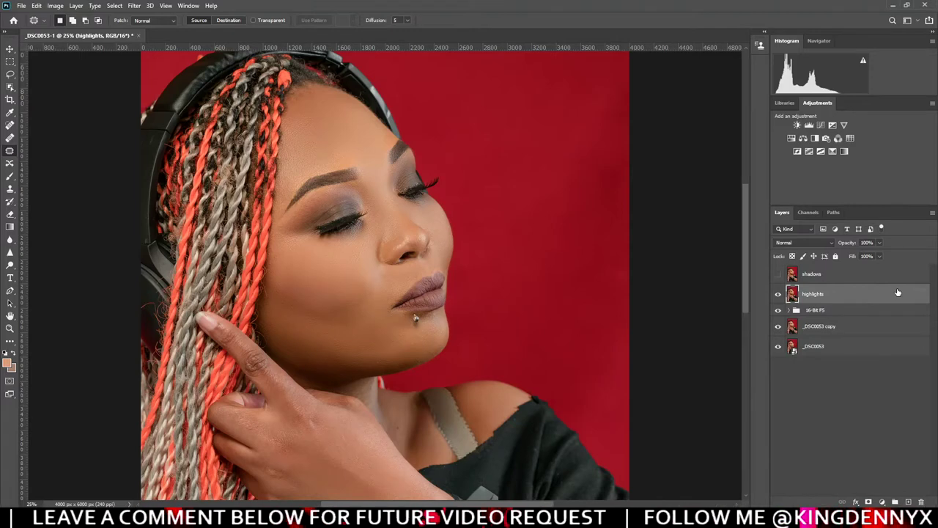
Set the highlights layer's blend mode to Screen in its blending options, keeping the portrait in view.
double_click(898, 292)
drag(849, 197, 674, 187)
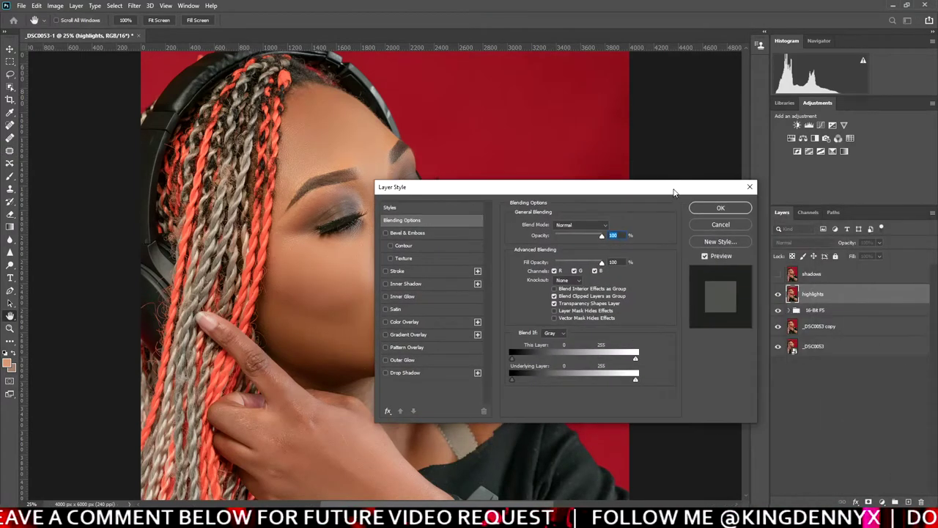
click(422, 218)
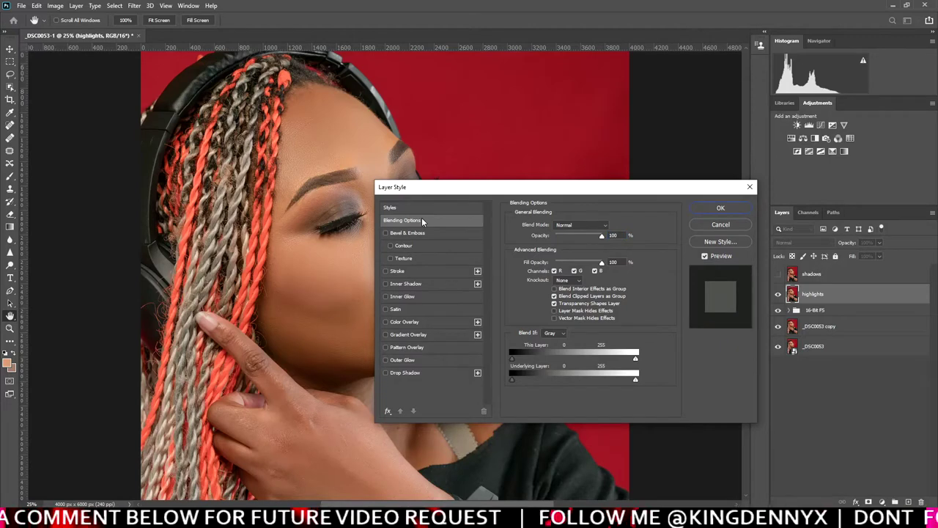
click(563, 225)
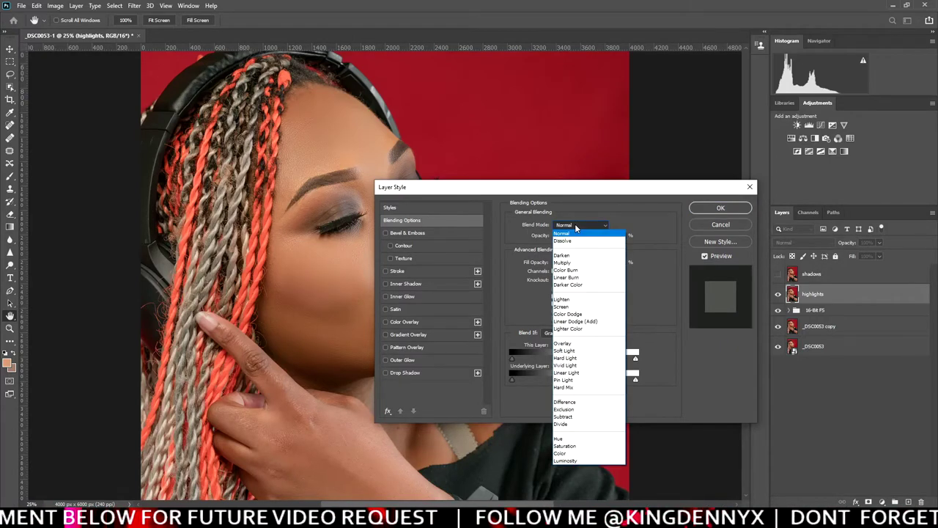
click(563, 307)
drag(543, 192, 699, 64)
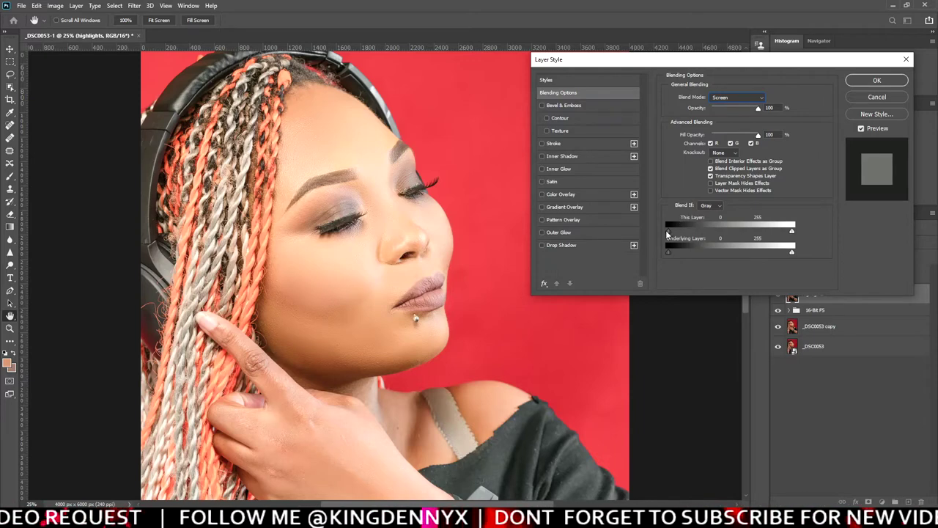
Set the highlights layer's Blend If black limit for This Layer to 135 / 255, split for a soft transition, and apply it.
drag(669, 234, 713, 231)
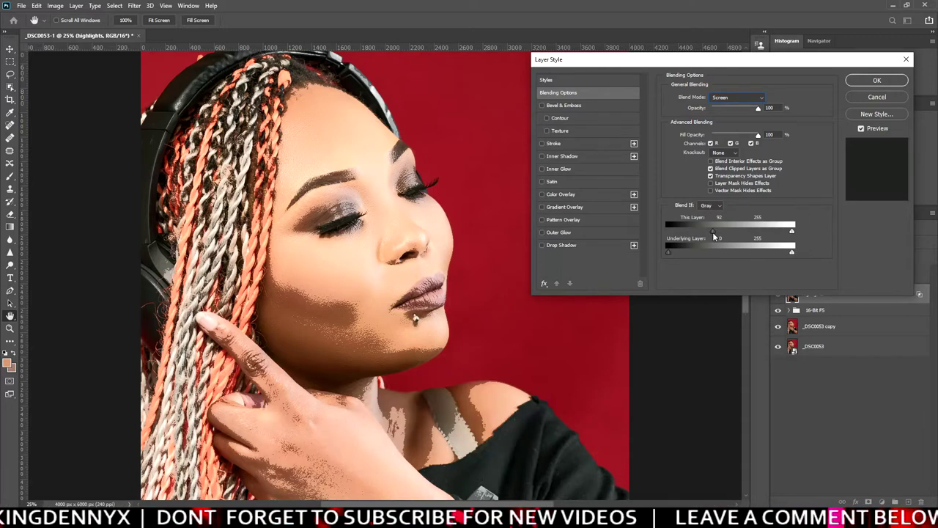
drag(715, 234, 735, 230)
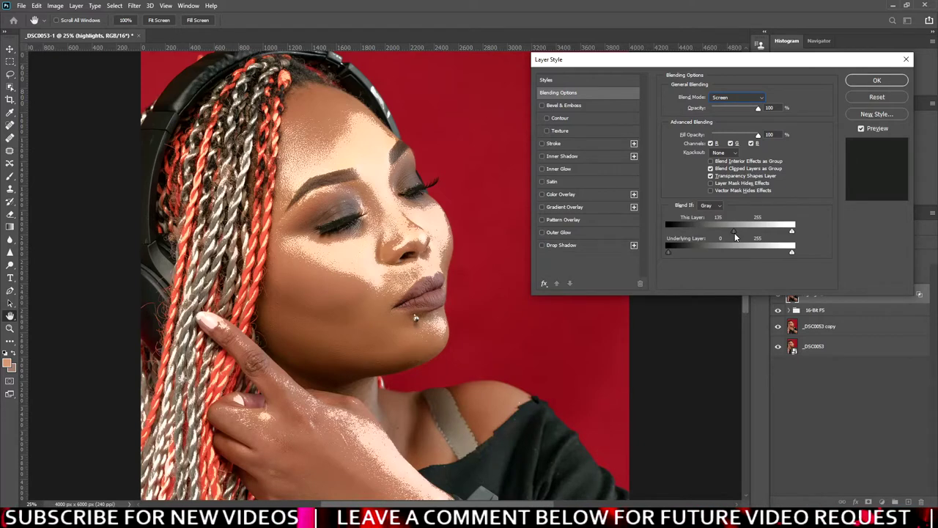
alt+drag(736, 231, 793, 239)
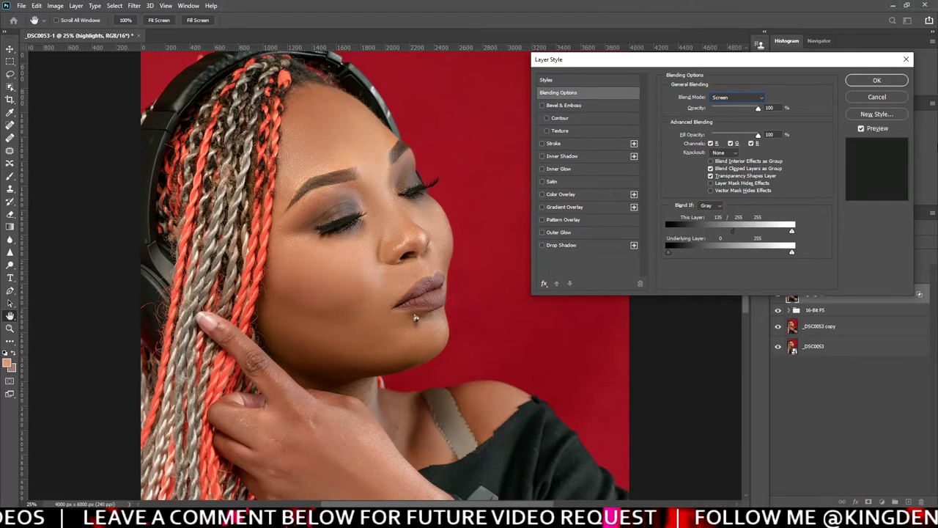
click(894, 81)
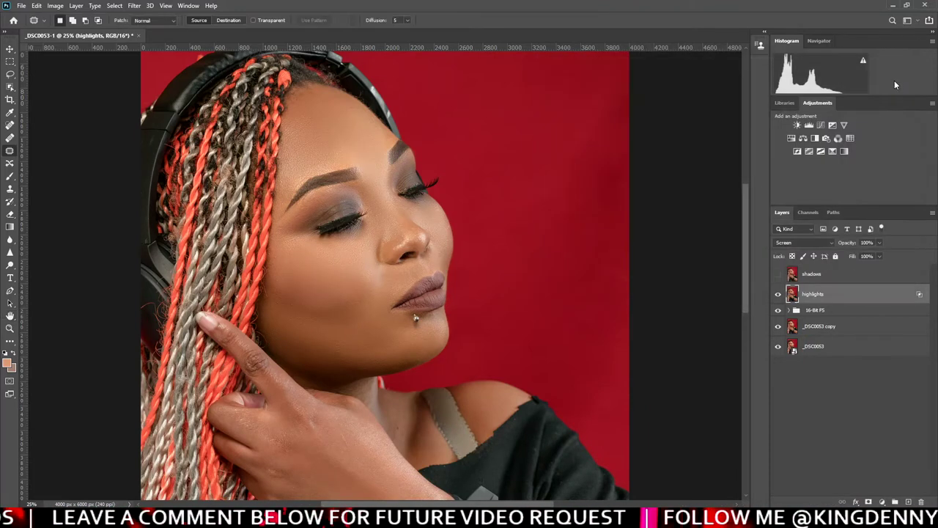
Compare the portrait with the highlights layer hidden and shown.
click(780, 295)
click(779, 295)
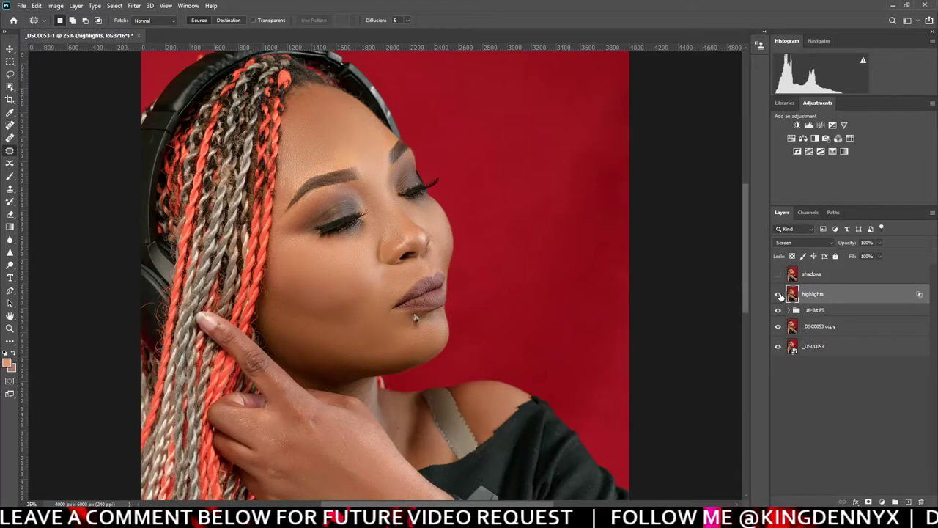
click(779, 295)
click(780, 295)
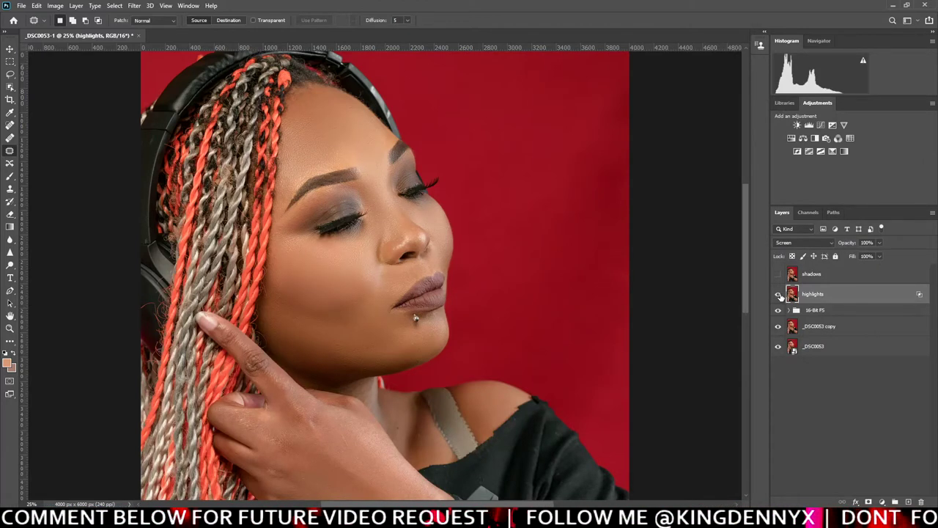
click(779, 295)
click(779, 295)
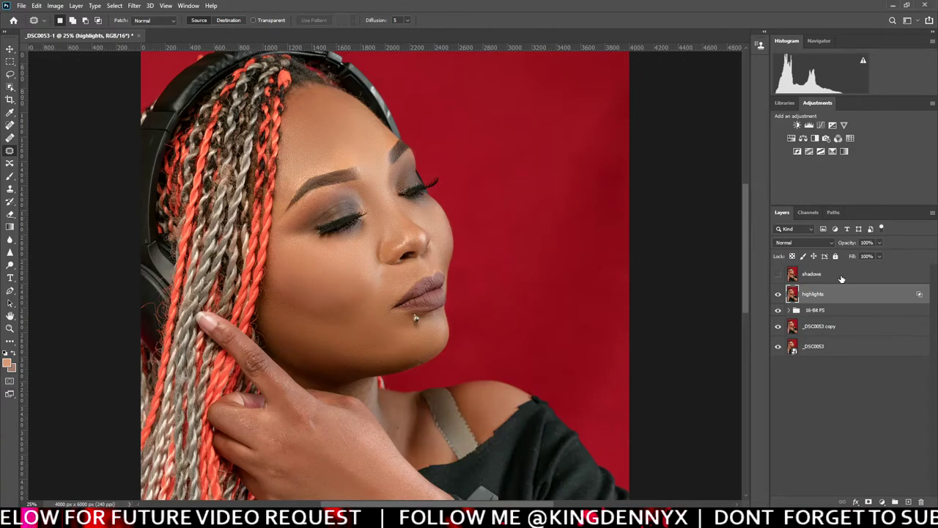
Show the shadows layer and set its blend mode to Multiply in its blending options.
click(840, 279)
click(778, 274)
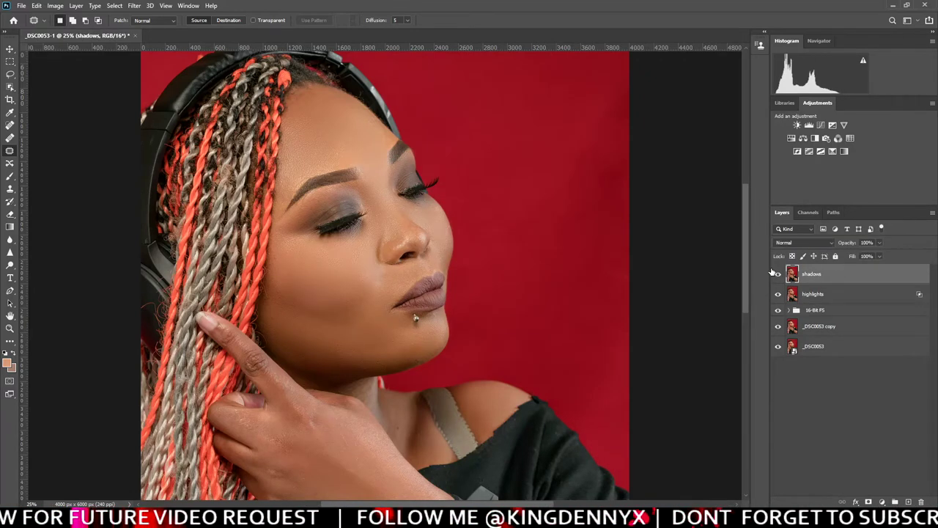
right_click(900, 274)
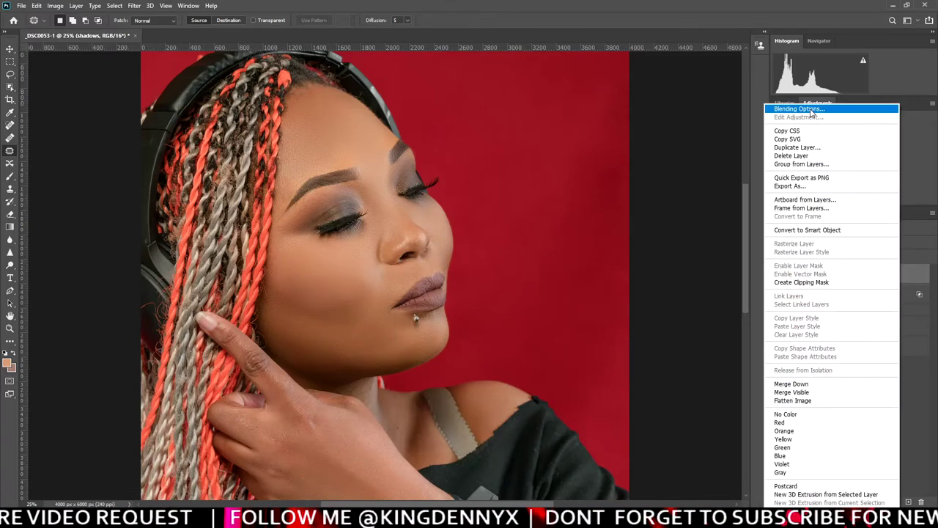
click(812, 109)
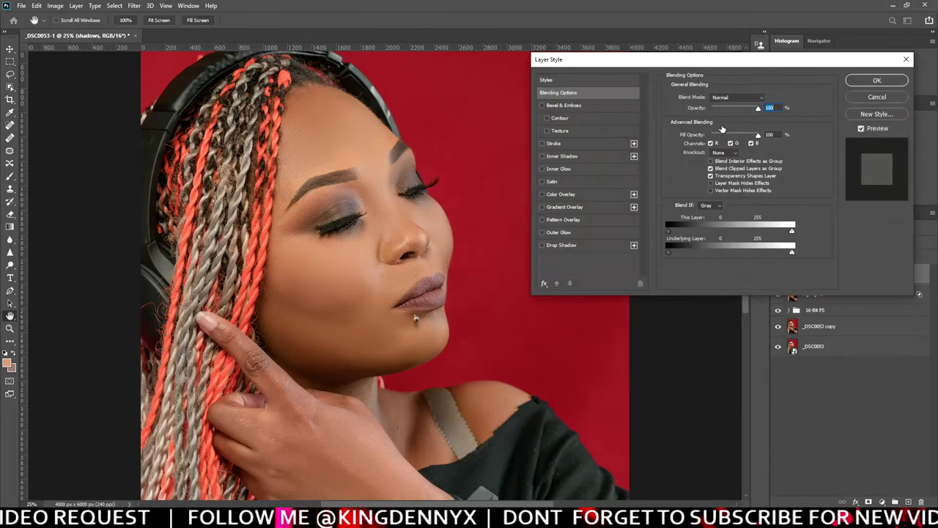
click(737, 97)
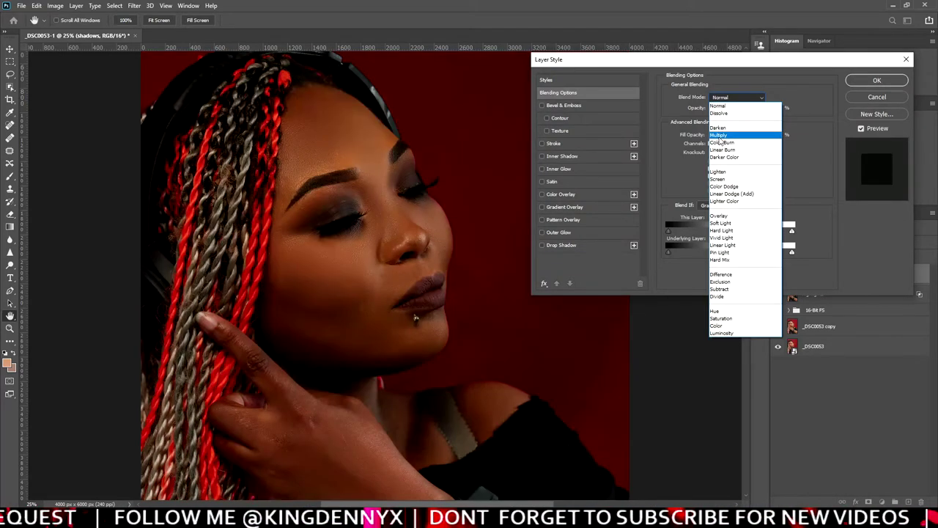
click(720, 135)
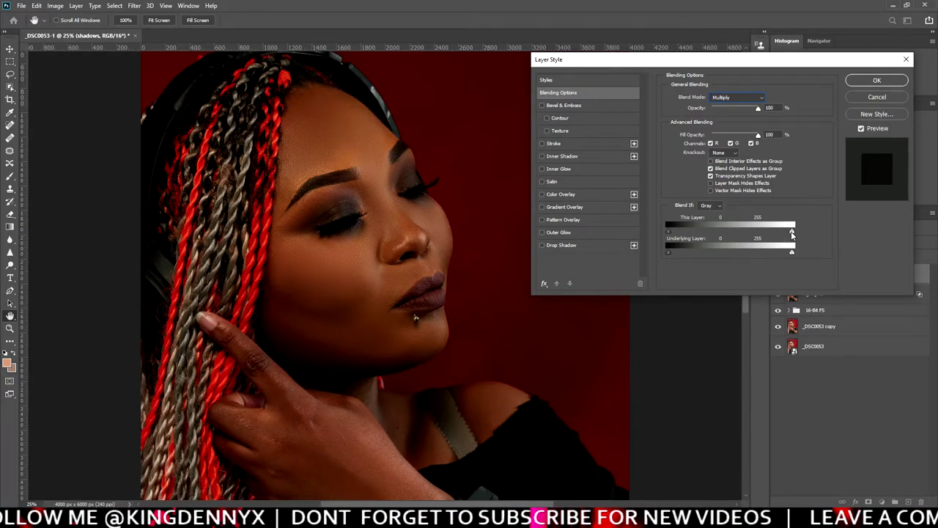
Set the shadows layer's Blend If white limit for This Layer to 87 / 246, split for a soft transition, and apply it.
drag(792, 233, 727, 230)
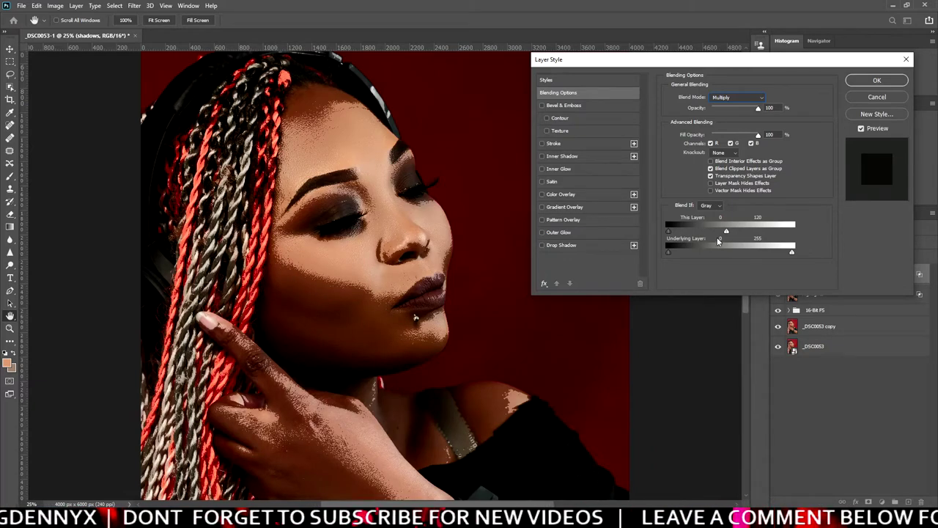
drag(727, 232, 724, 233)
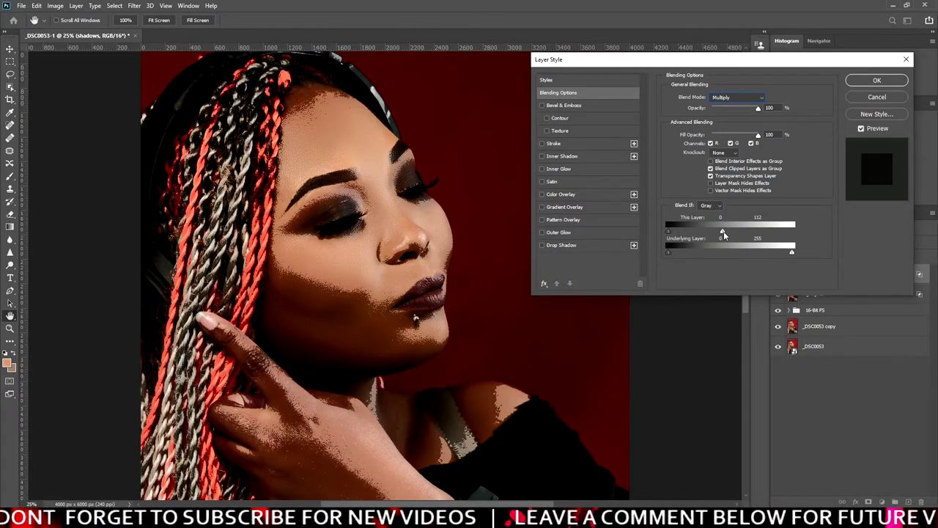
mouse_move(724, 233)
alt+mouse_down()
mouse_move(750, 235)
mouse_move(723, 233)
alt+mouse_up()
key(alt)
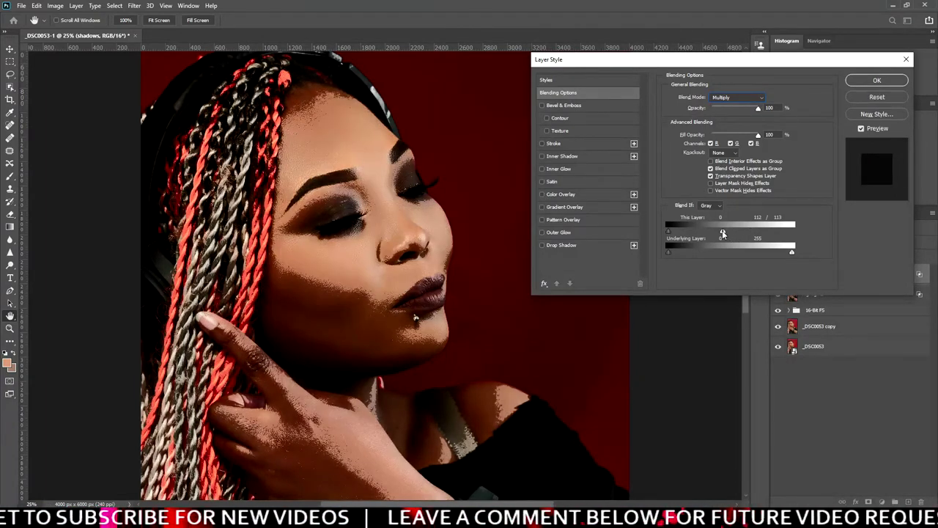
mouse_move(723, 233)
mouse_down()
mouse_move(693, 233)
mouse_move(710, 231)
mouse_up()
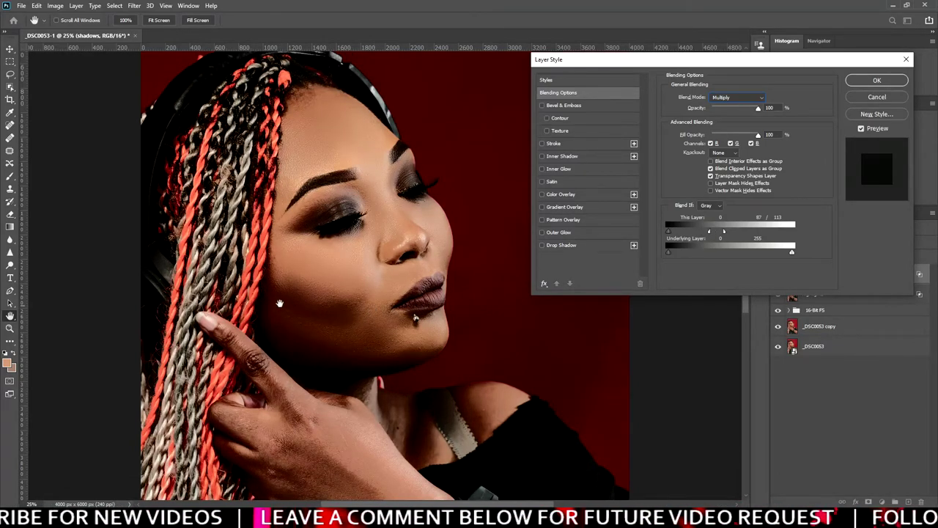
drag(725, 232, 789, 232)
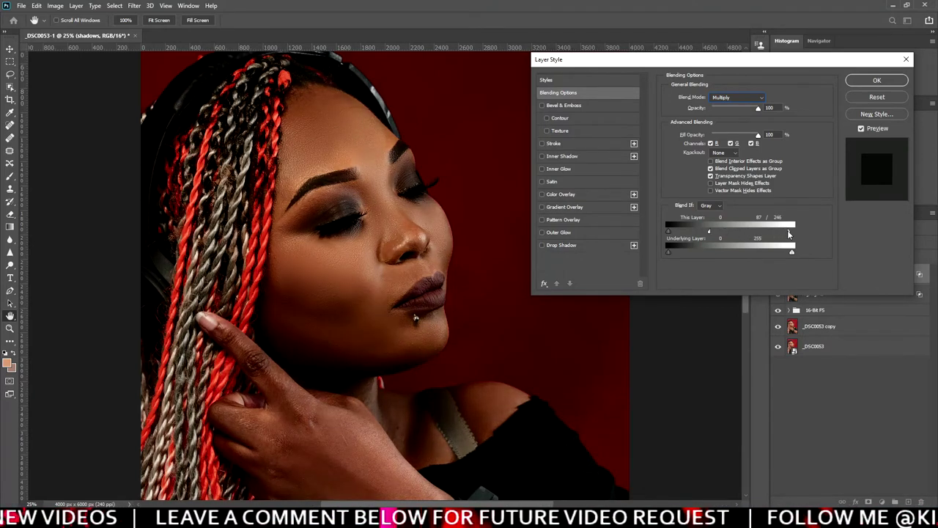
click(901, 81)
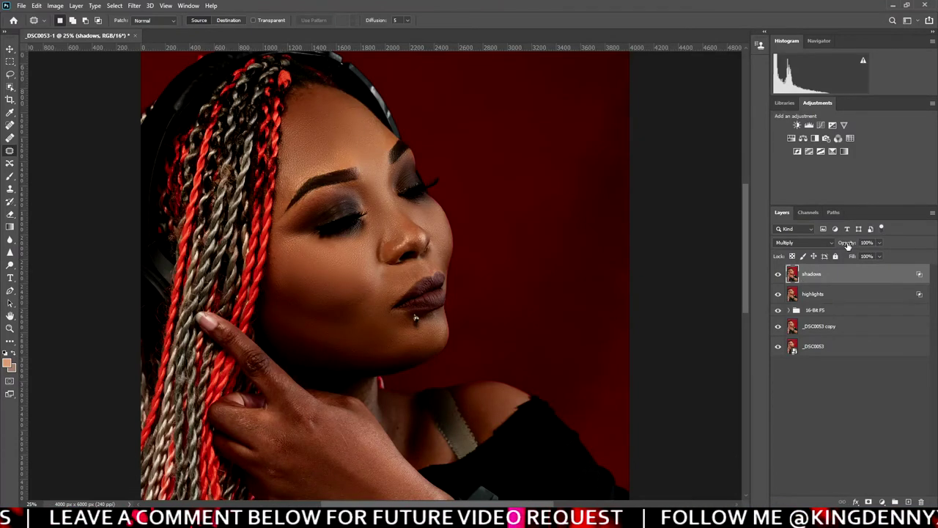
Reduce the shadows layer's opacity to 63%.
click(879, 243)
mouse_move(879, 252)
mouse_down()
mouse_move(858, 256)
mouse_move(870, 256)
mouse_up()
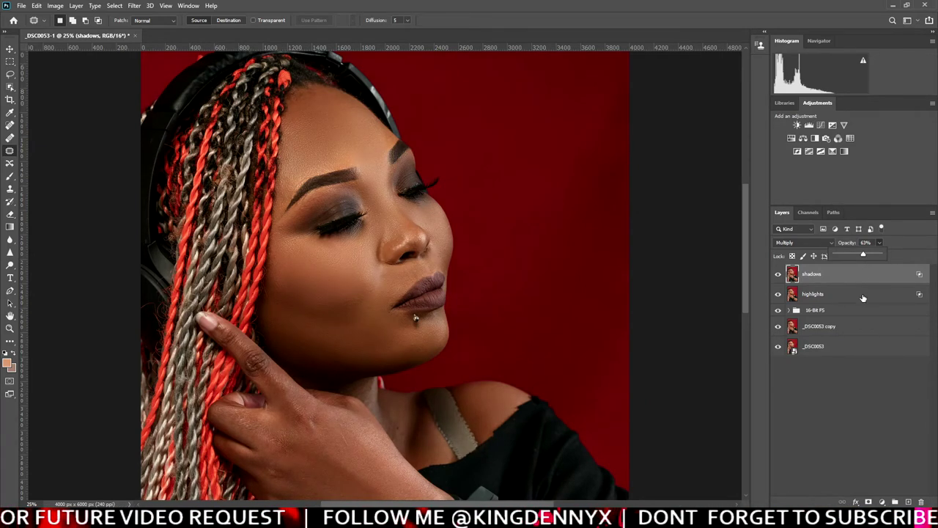
click(863, 297)
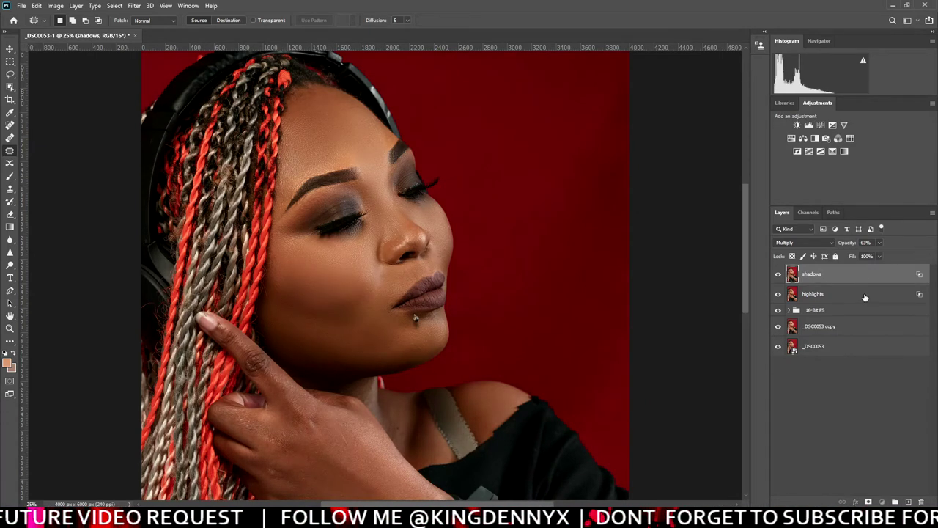
Group the shadows and highlights layers and add a white layer mask to the group.
shift+click(864, 297)
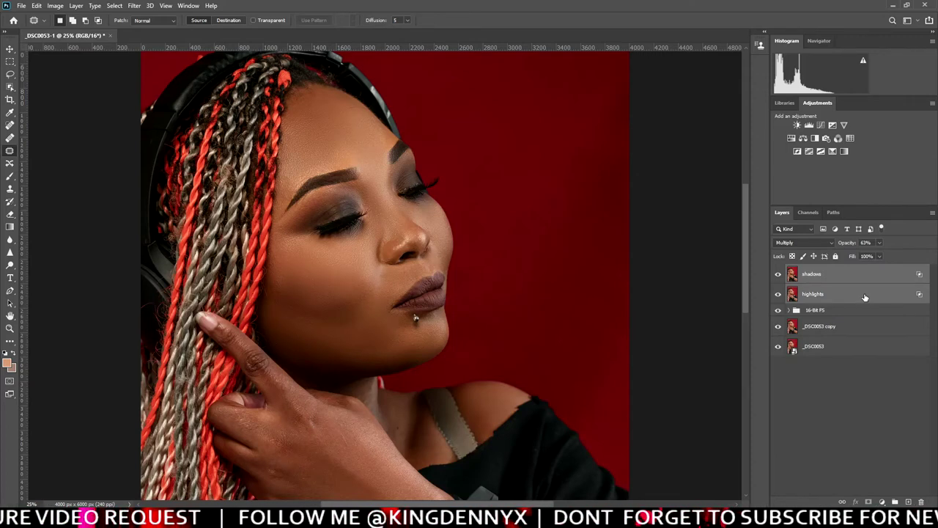
key(ctrl+g)
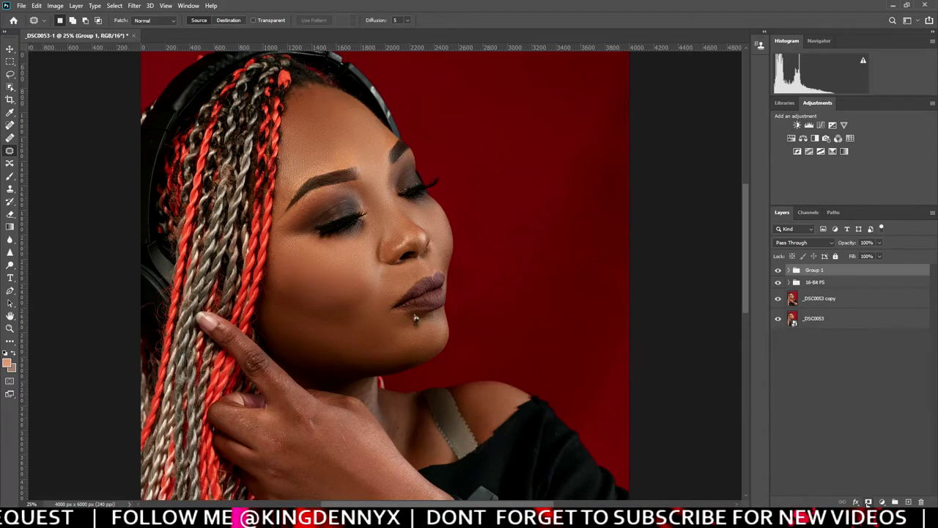
drag(848, 272, 867, 498)
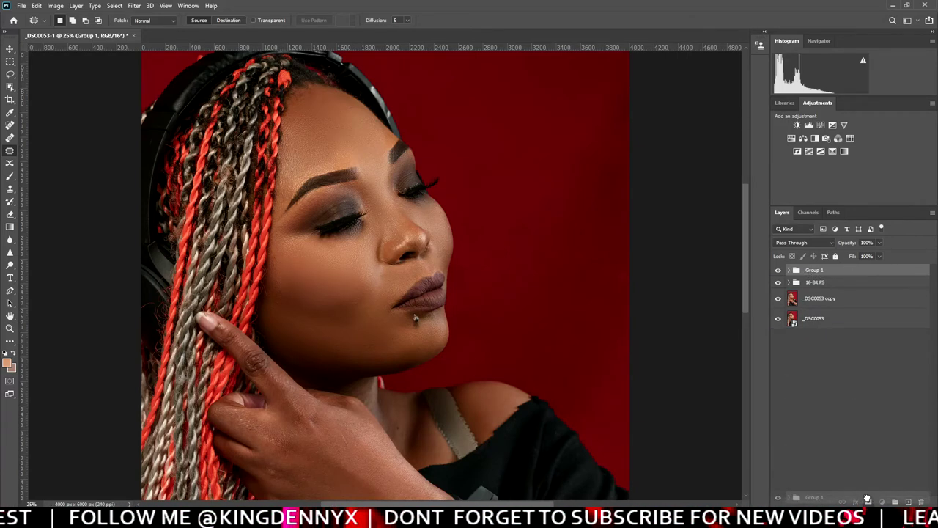
click(869, 502)
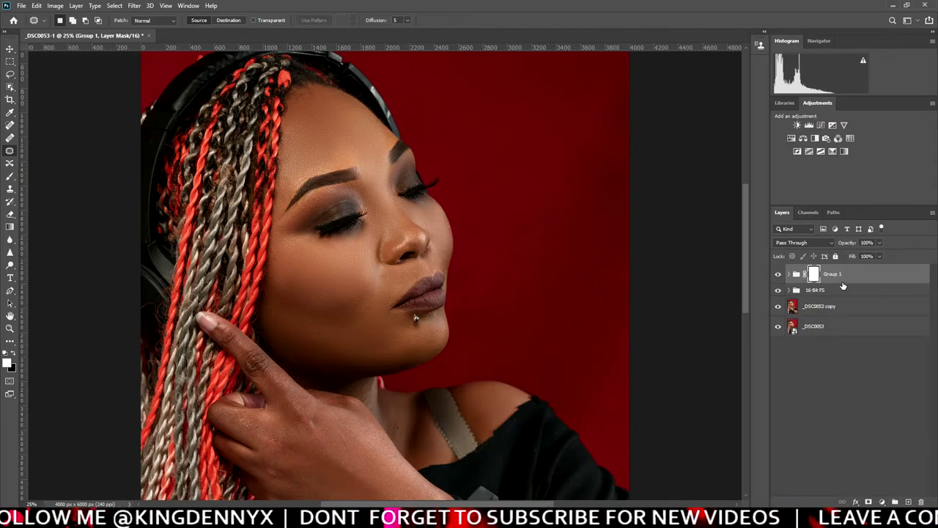
Use Apply Image on the group's mask with the Merged layer, RGB channel, Multiply blending and 100% opacity.
click(56, 6)
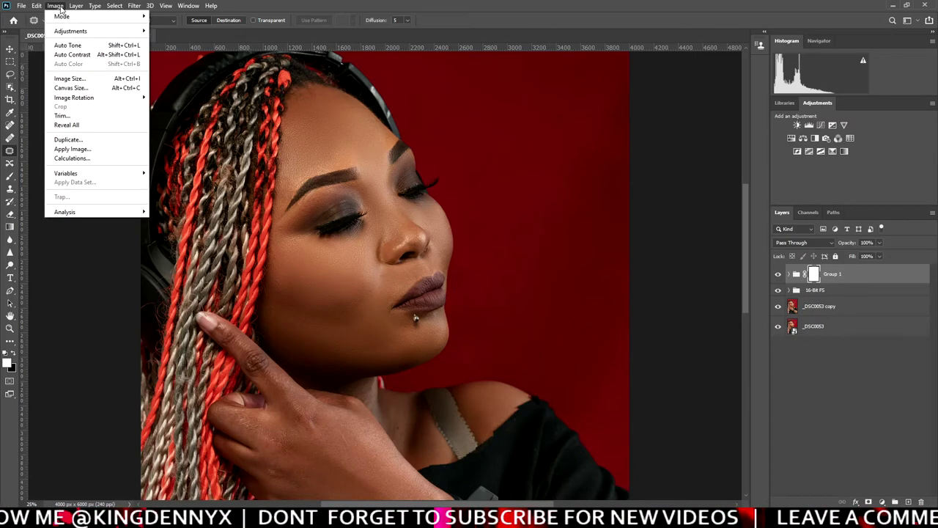
click(73, 149)
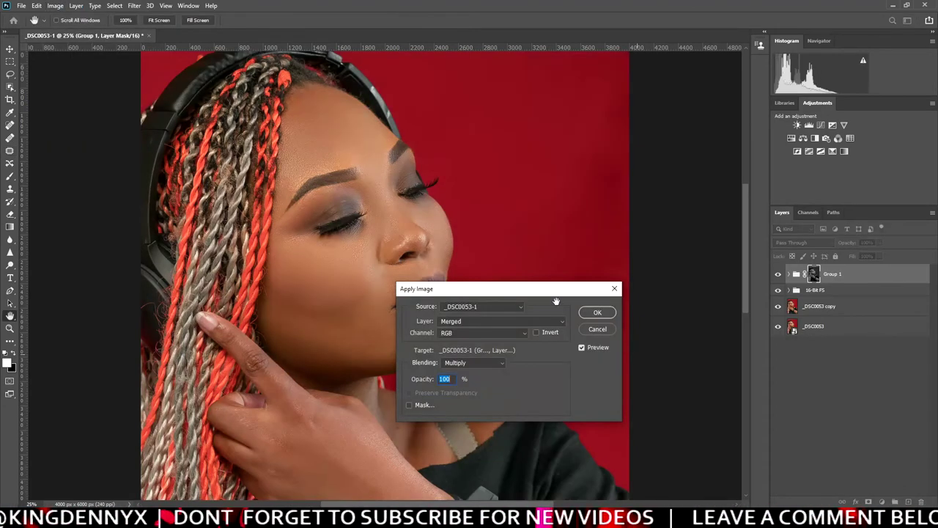
drag(506, 283, 514, 191)
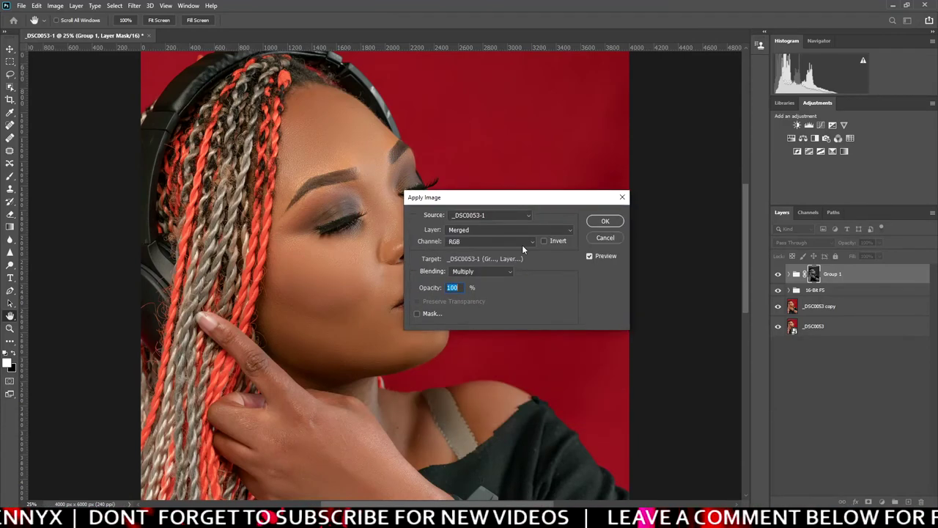
click(606, 223)
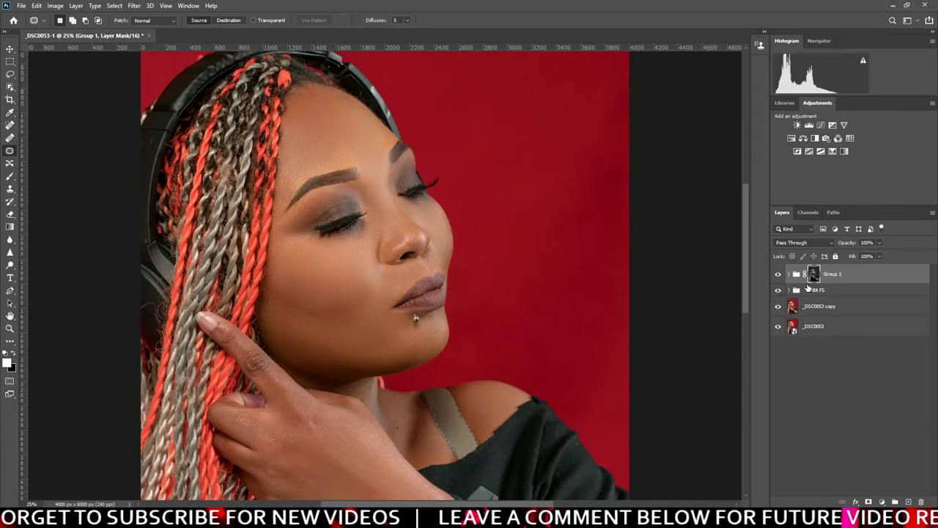
Compare the portrait with the masked group hidden and shown.
click(777, 274)
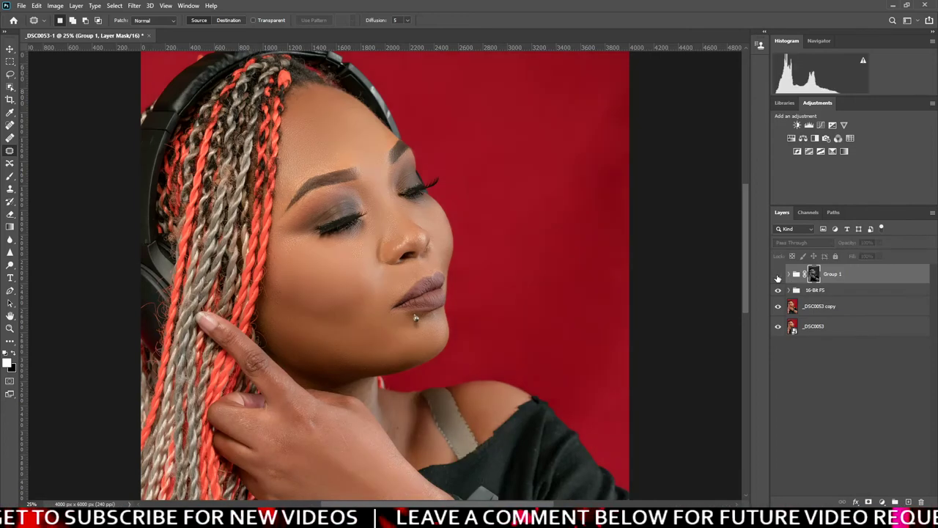
click(778, 276)
click(778, 276)
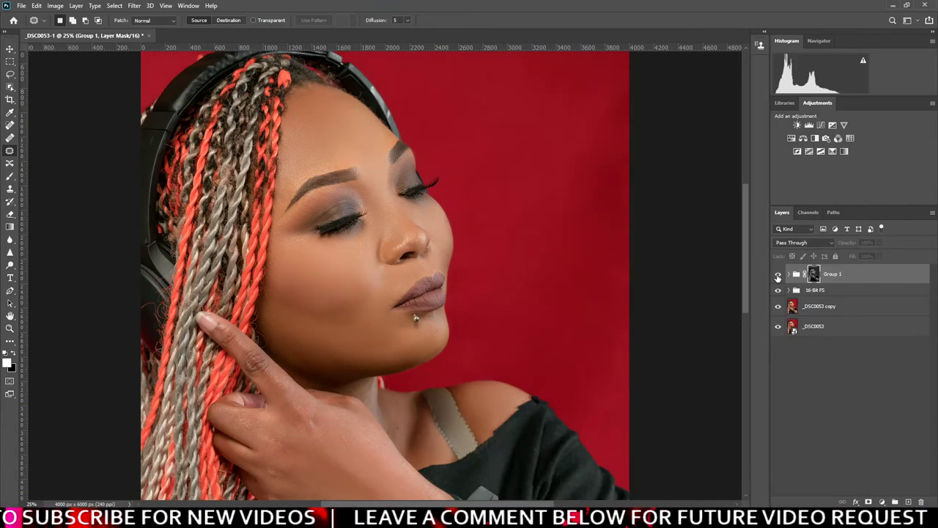
click(778, 275)
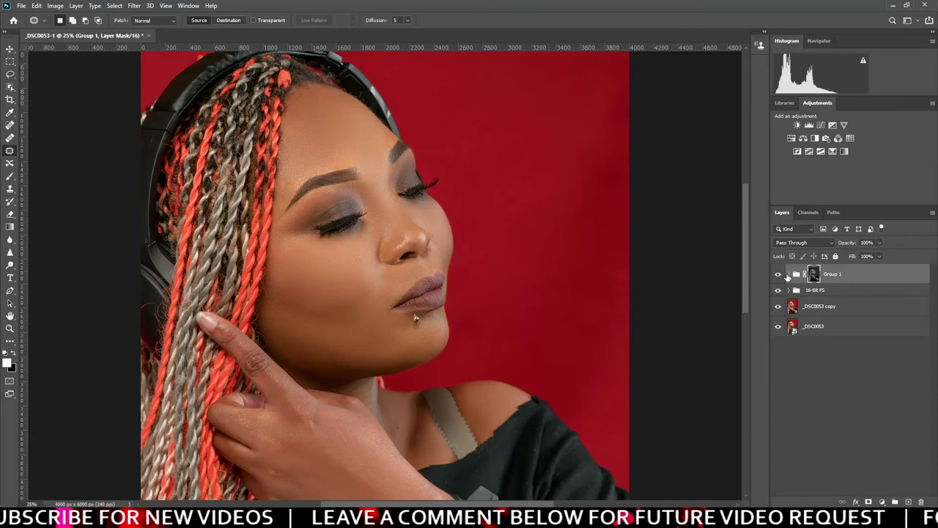
Expand the group and set the shadows layer's opacity to 78%.
click(788, 275)
click(873, 294)
mouse_move(878, 248)
mouse_down()
mouse_move(882, 255)
mouse_move(867, 252)
mouse_move(888, 257)
mouse_up()
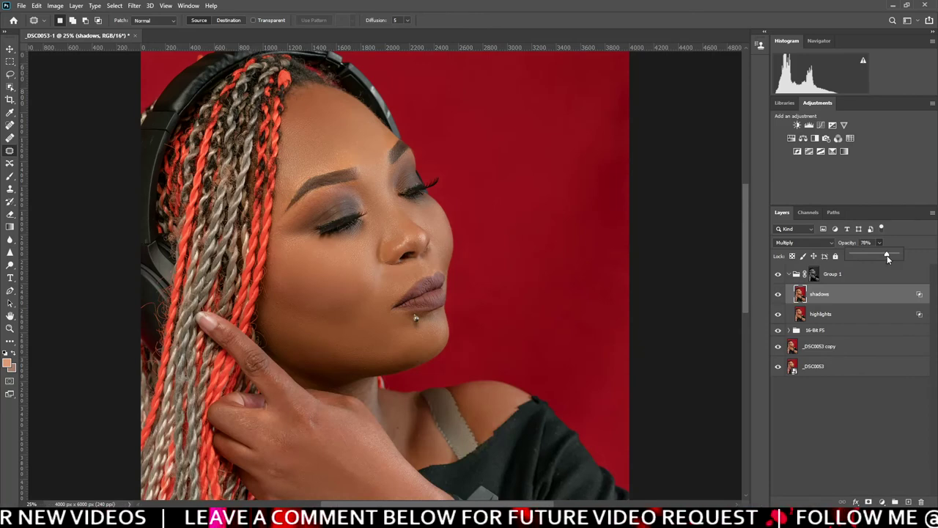
Toggle the group's visibility to check the effect of the stronger shadows on the portrait.
click(778, 275)
click(779, 275)
click(779, 275)
click(779, 275)
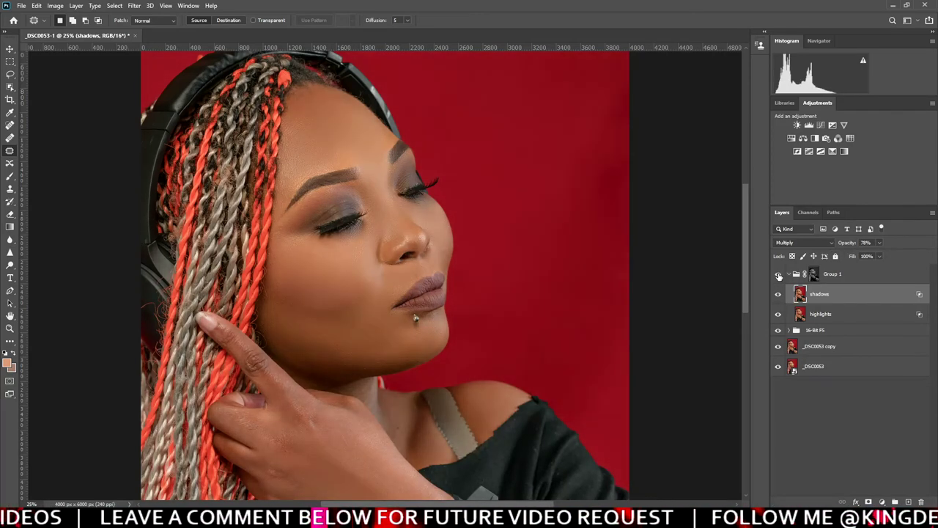